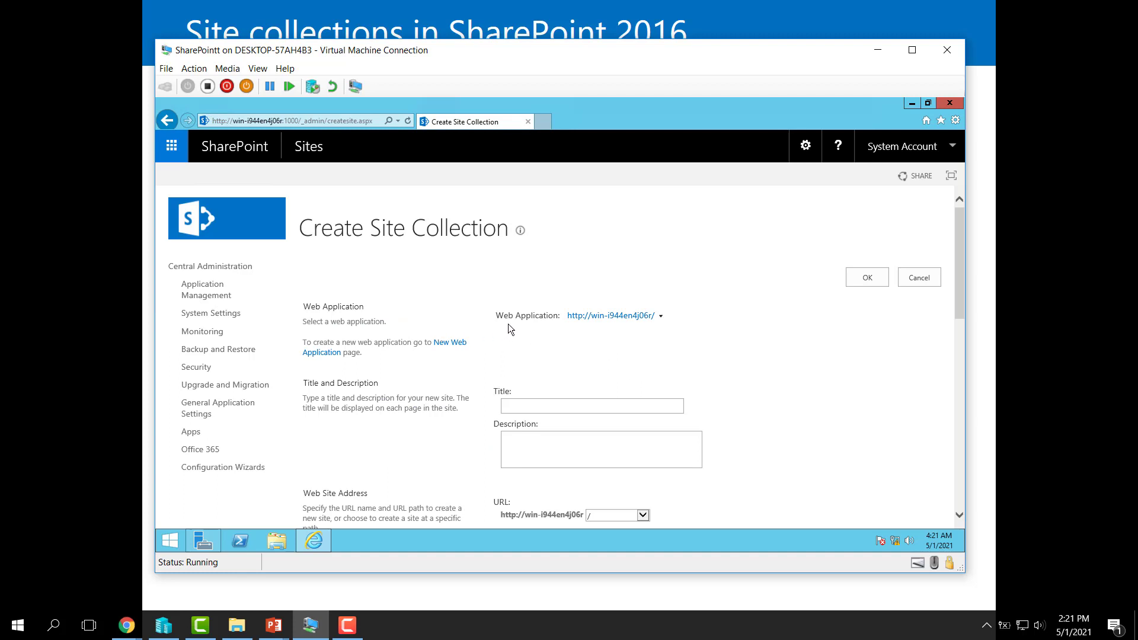
# Change the web application for the new site collection to Training
pyautogui.moveTo(497, 315); pyautogui.dragTo(565, 316)
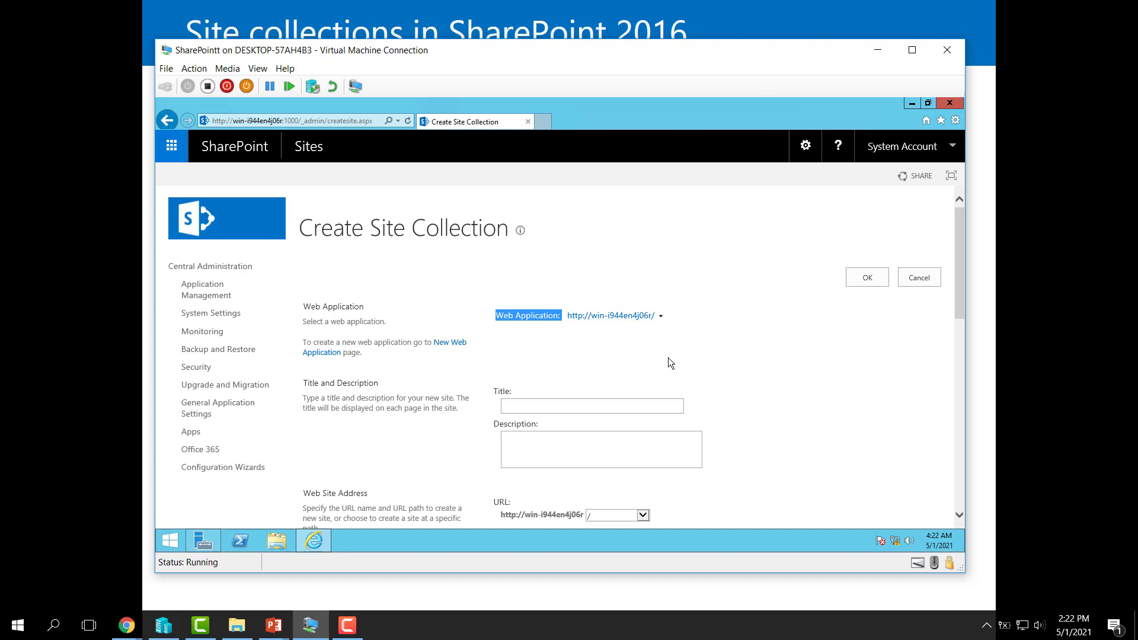
pyautogui.click(661, 317)
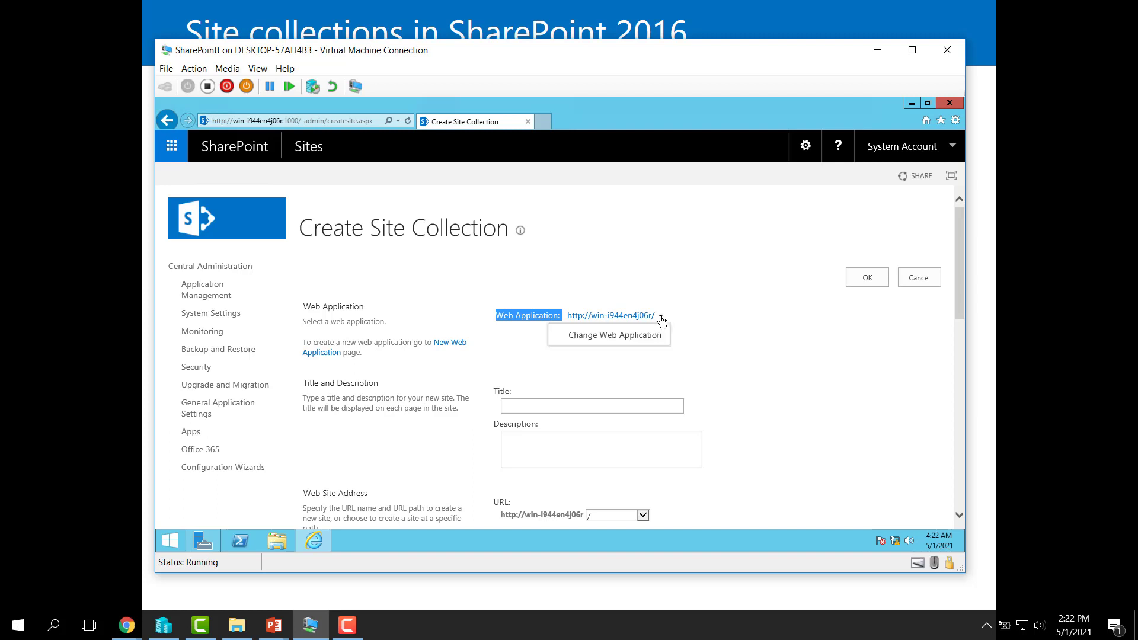
pyautogui.click(631, 336)
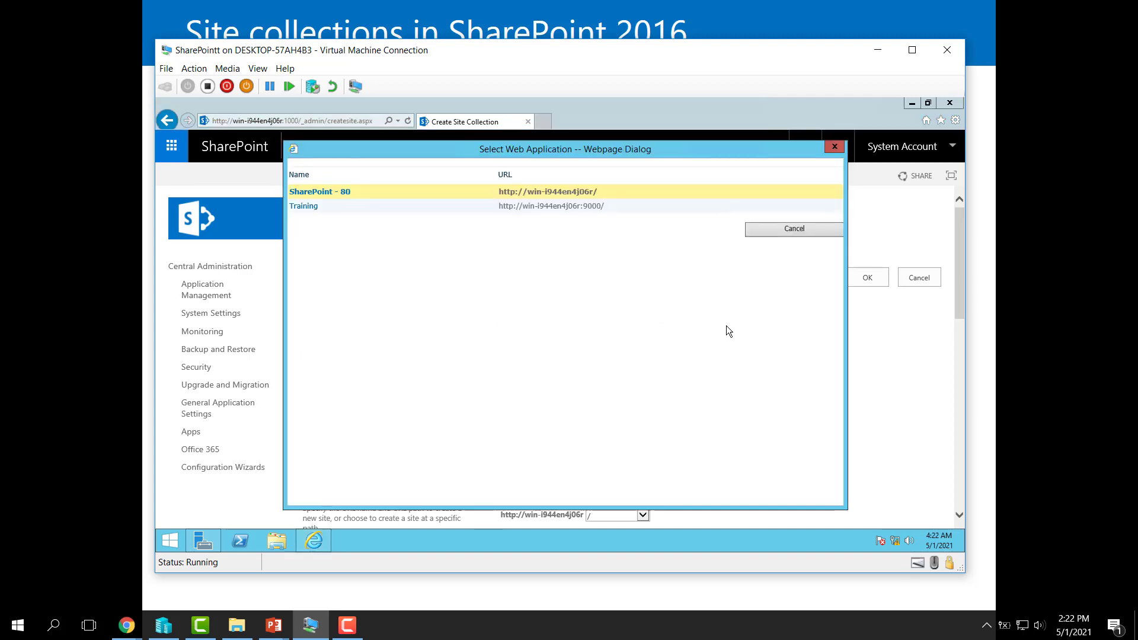
pyautogui.click(318, 208)
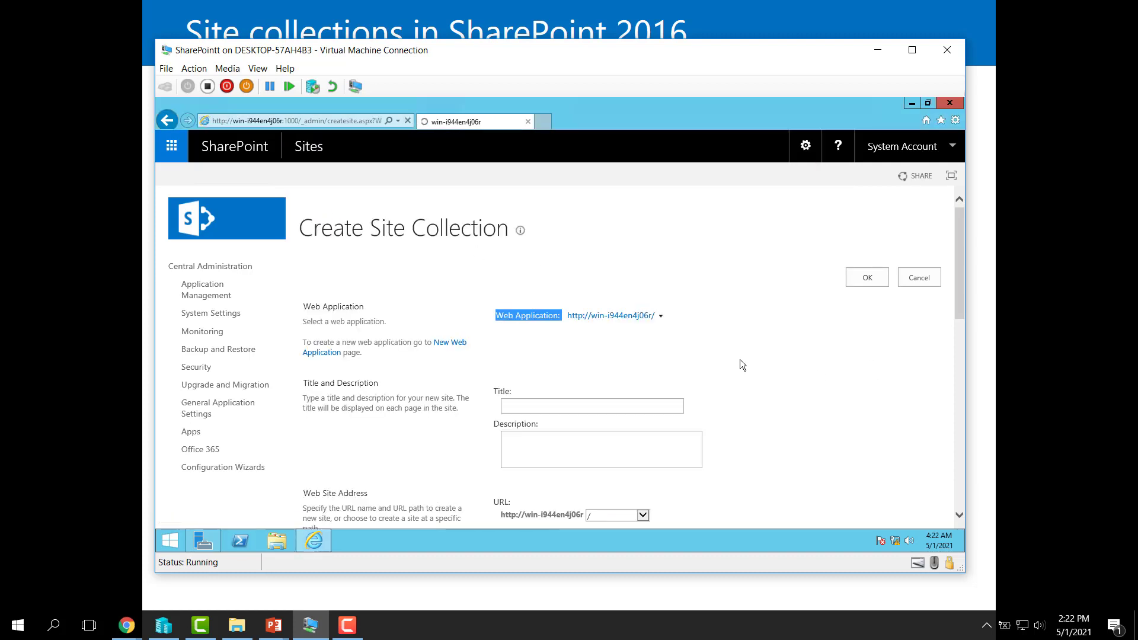
# Enter "Information Technology" as both the title and the description of the new site collection
pyautogui.scroll(-3, 749, 332)
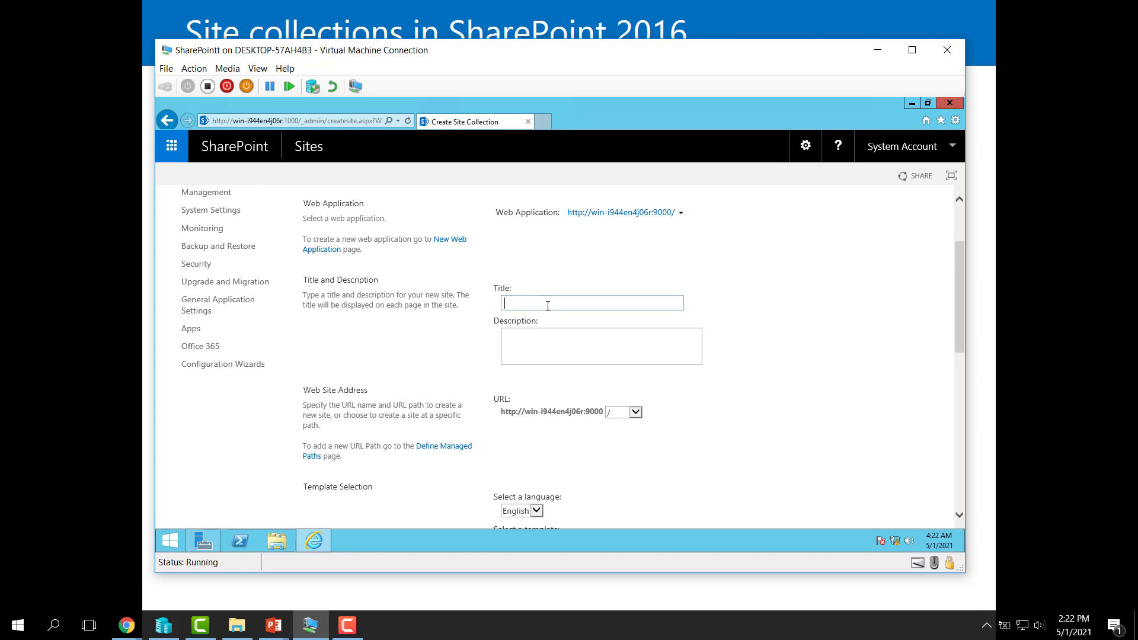
pyautogui.write('Information Technology')
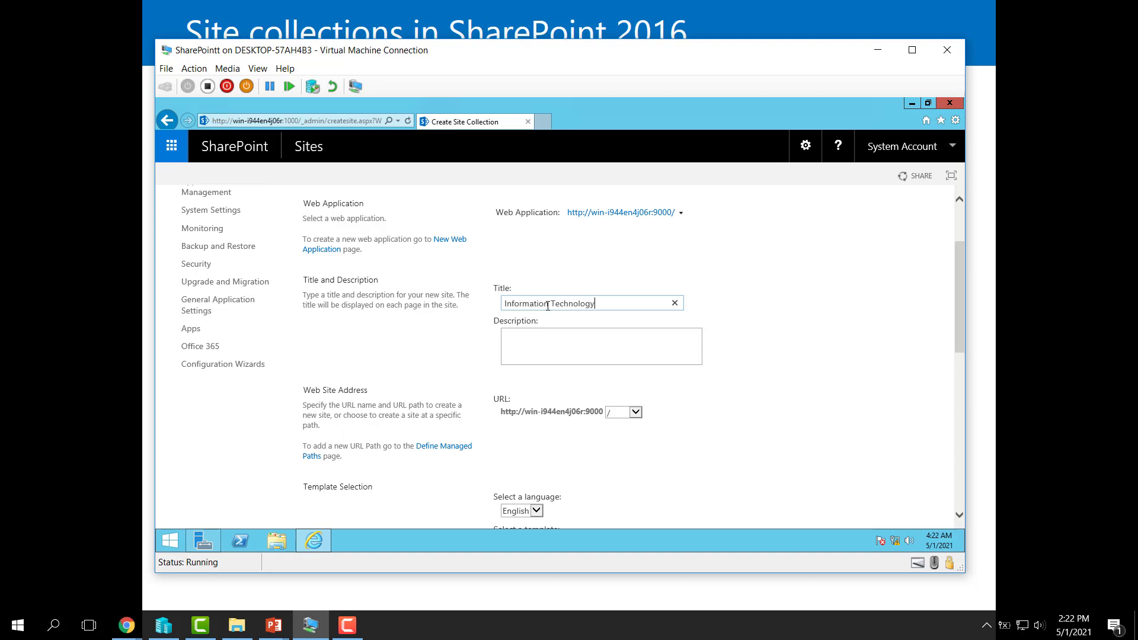
pyautogui.click(631, 332)
pyautogui.write('In')
pyautogui.click(610, 302)
pyautogui.hotkey('ctrl', 'a')
pyautogui.hotkey('ctrl', 'c')
pyautogui.click(596, 336)
pyautogui.hotkey('ctrl', 'a')
pyautogui.hotkey('ctrl', 'v')
pyautogui.click(755, 351)
# Choose English as the language in the template selection, leaving the site URL at the root path
pyautogui.scroll(-1, 653, 364)
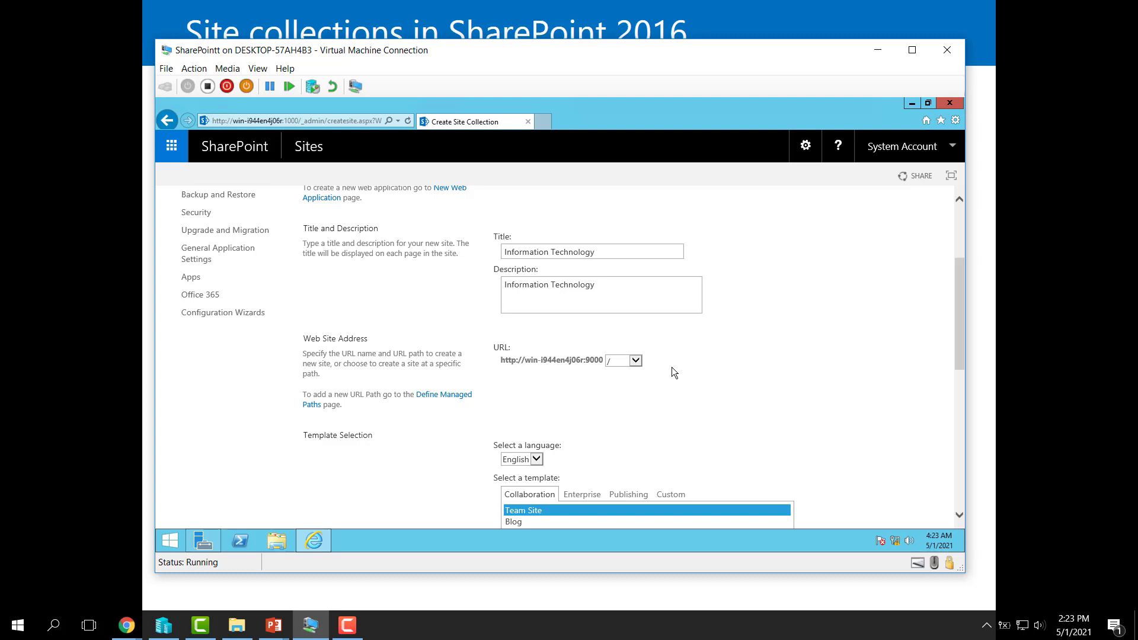
pyautogui.scroll(-1, 694, 368)
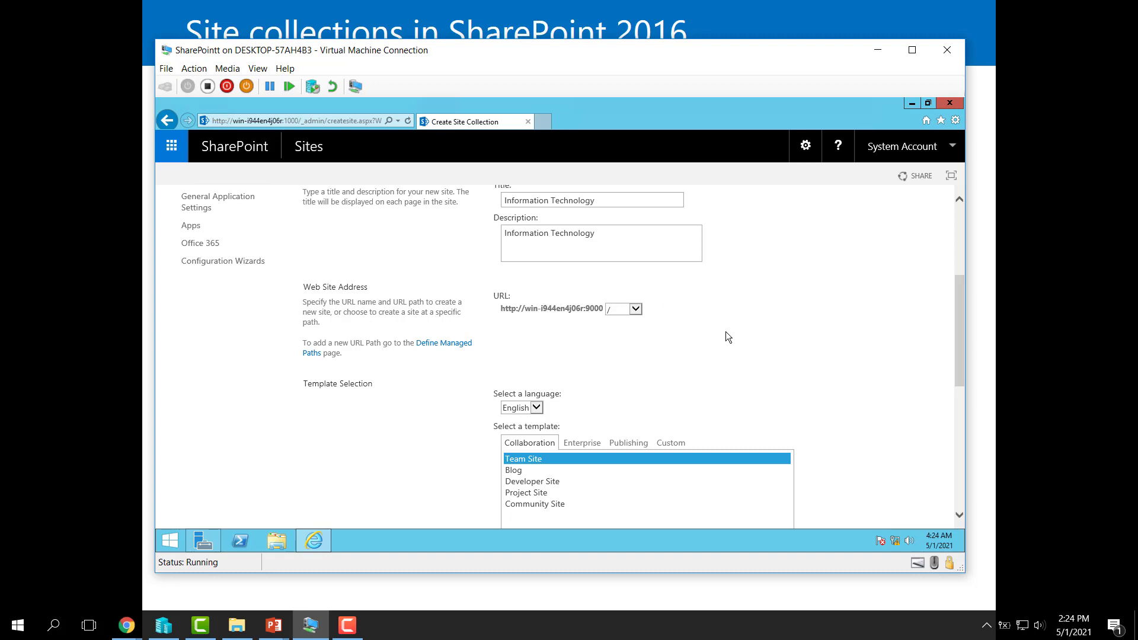
pyautogui.scroll(-1, 728, 337)
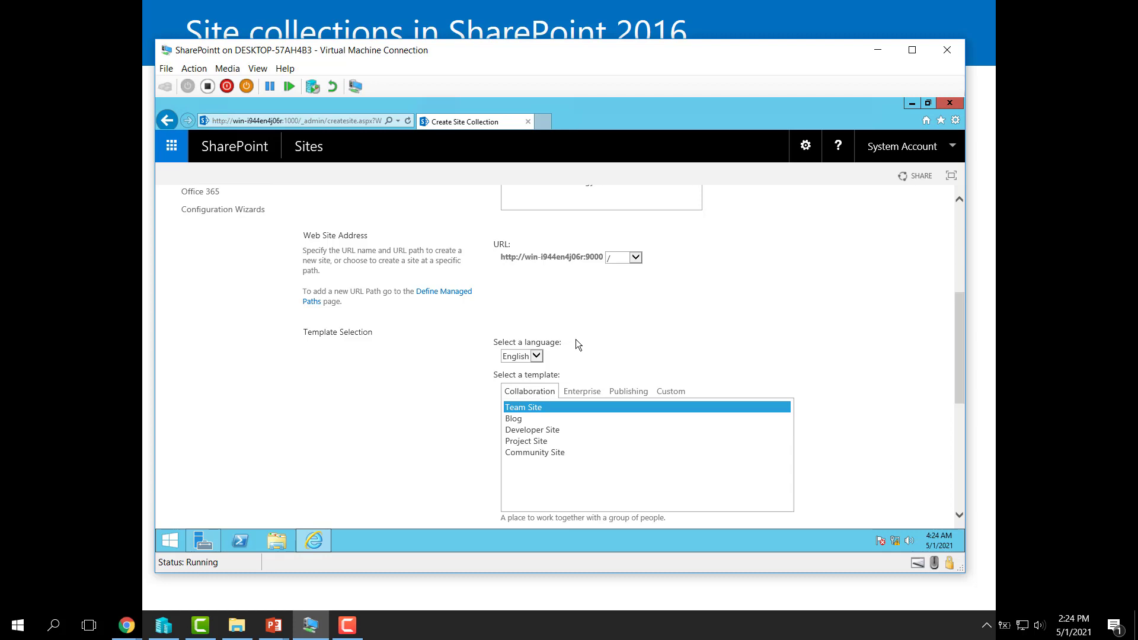
pyautogui.click(540, 359)
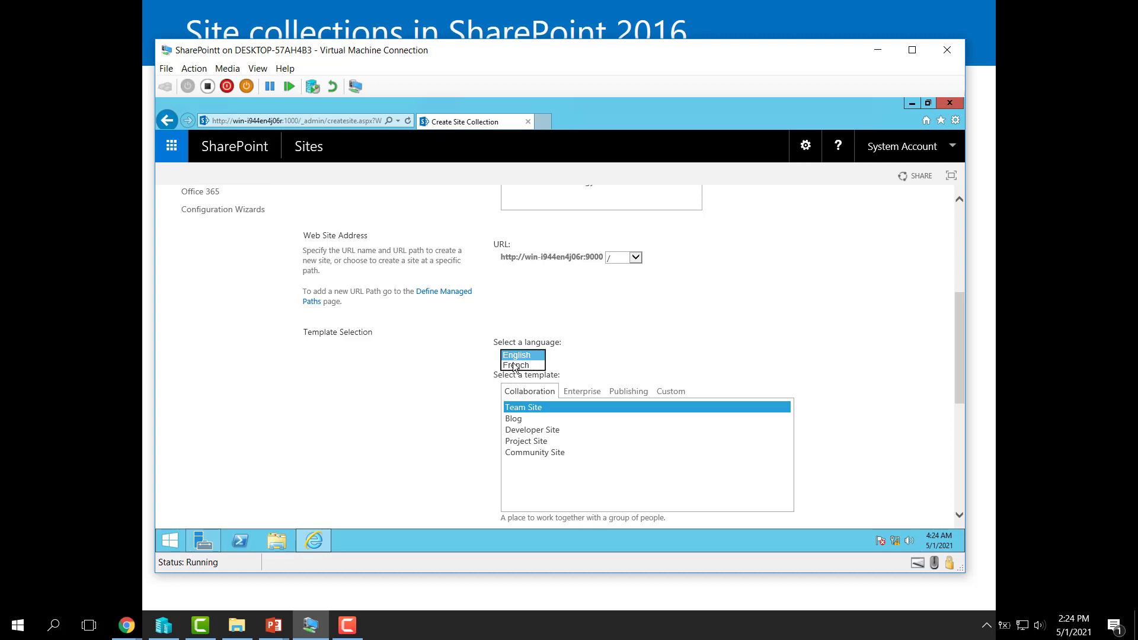
pyautogui.click(524, 359)
# Browse the Collaboration, Enterprise and Publishing templates and settle on the Team Site template from the Collaboration category
pyautogui.scroll(-1, 763, 299)
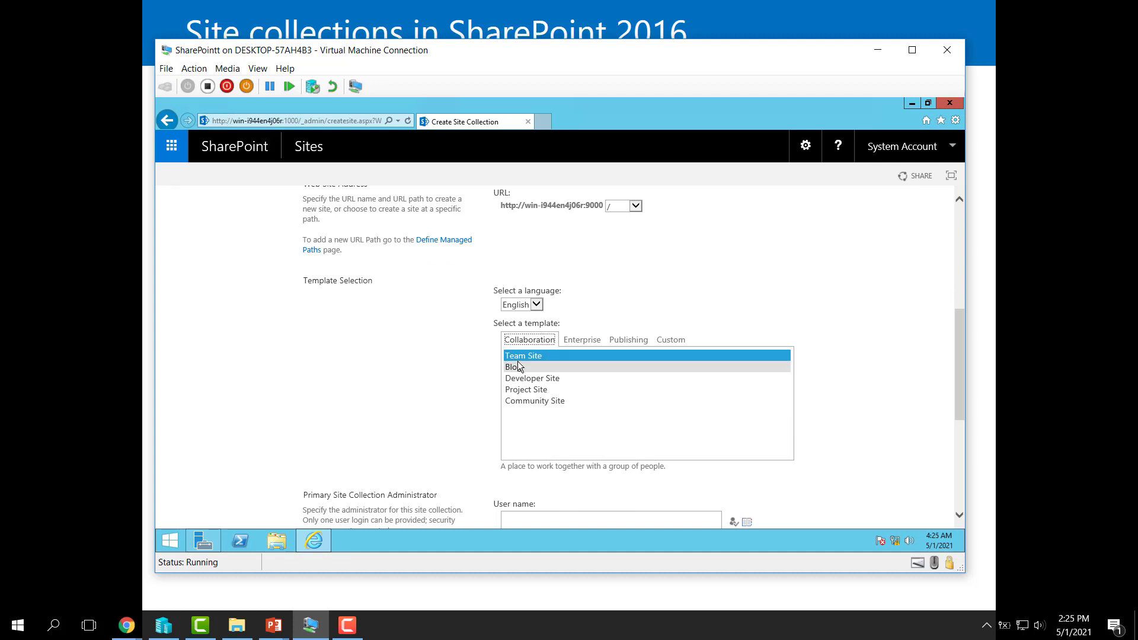
pyautogui.click(544, 379)
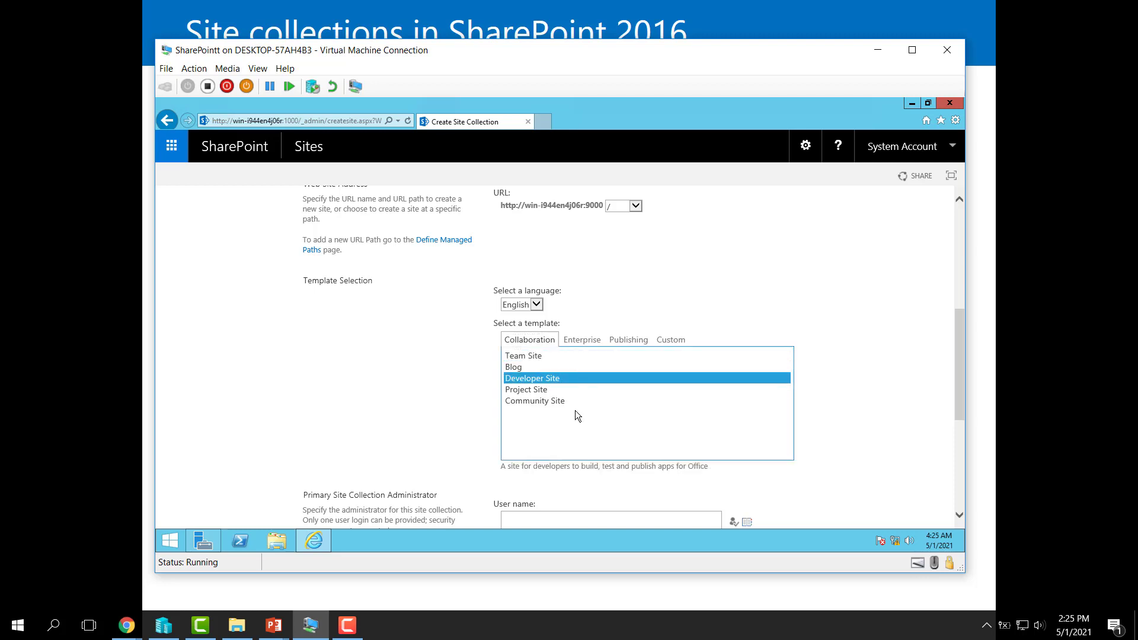
pyautogui.click(574, 401)
pyautogui.click(581, 340)
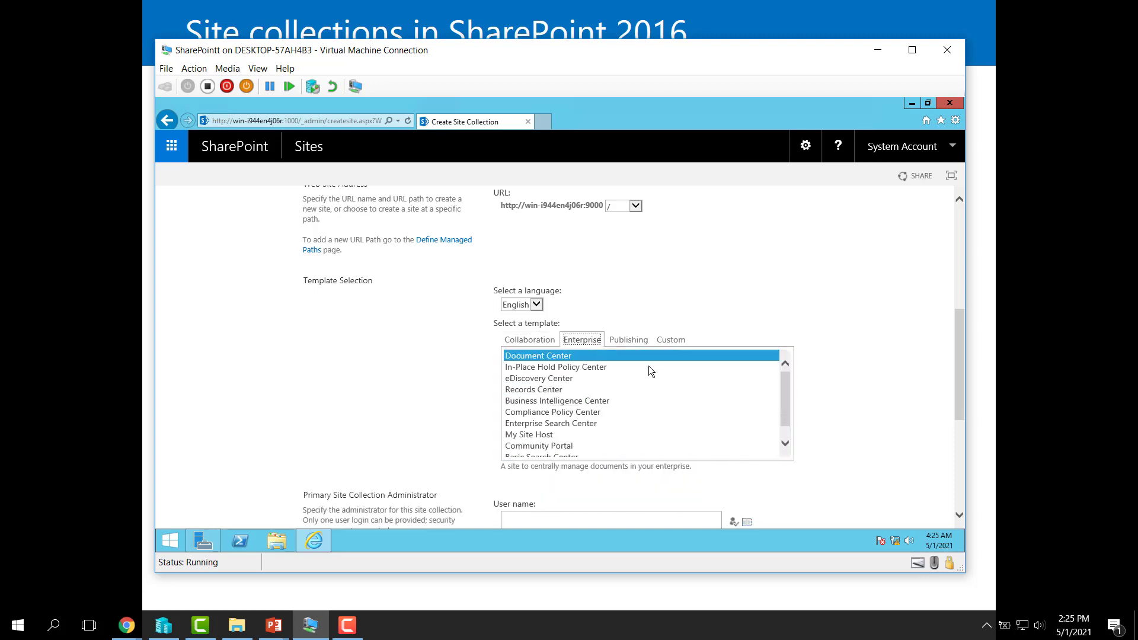
pyautogui.click(628, 340)
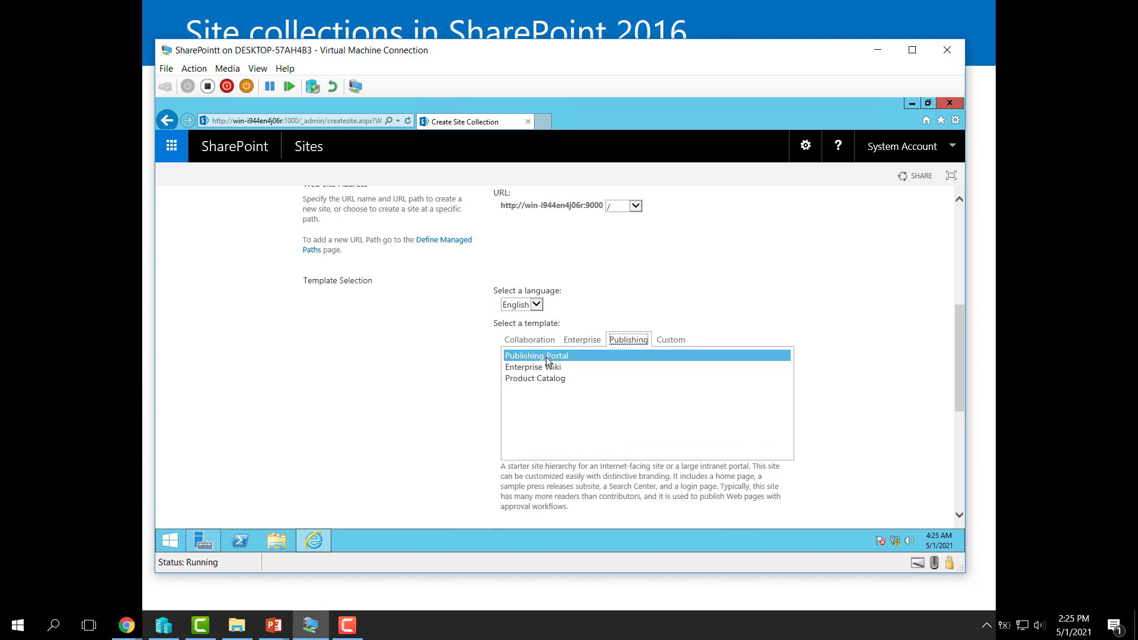
pyautogui.click(530, 339)
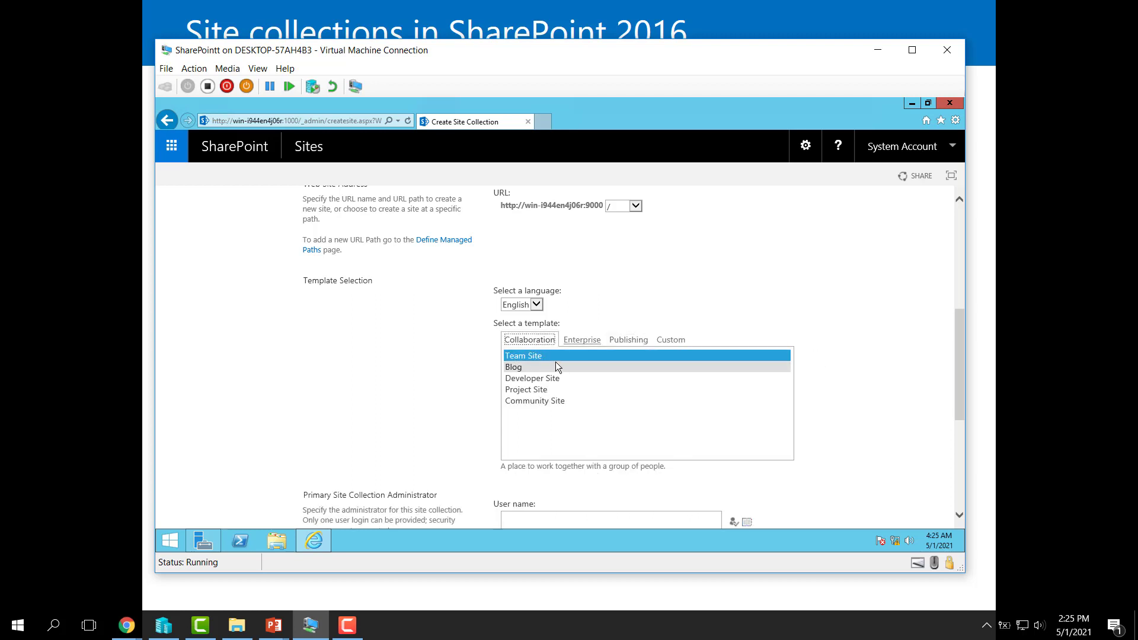
# Set the primary site collection administrator to the administrator account and validate the user name
pyautogui.scroll(-2, 808, 362)
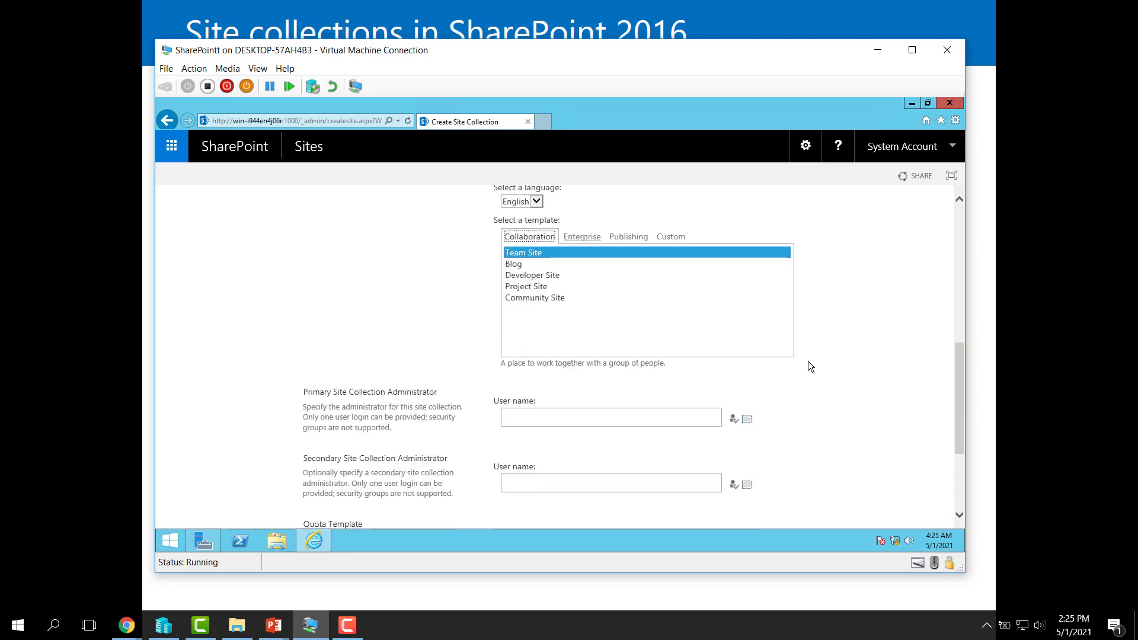
pyautogui.scroll(-1, 809, 367)
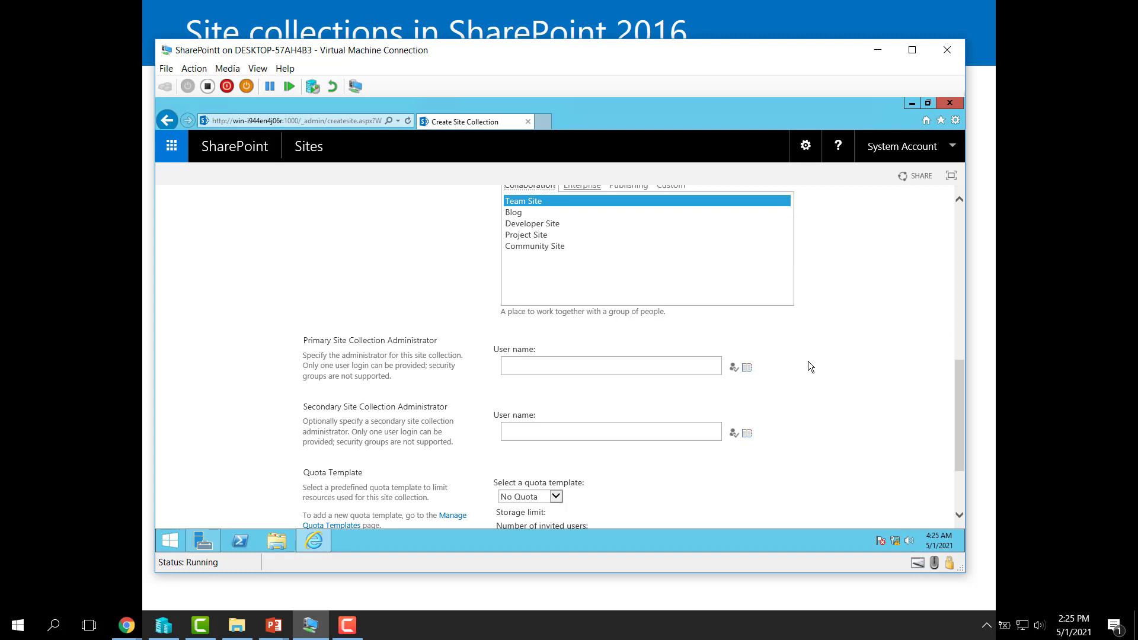
pyautogui.scroll(1, 869, 412)
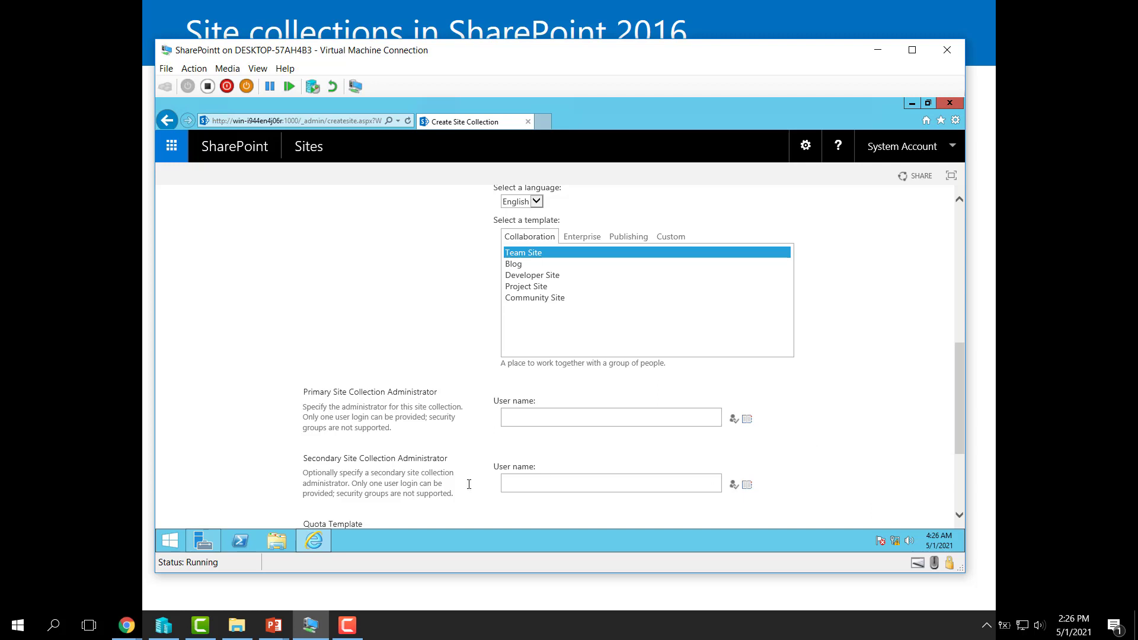
pyautogui.scroll(-1, 371, 417)
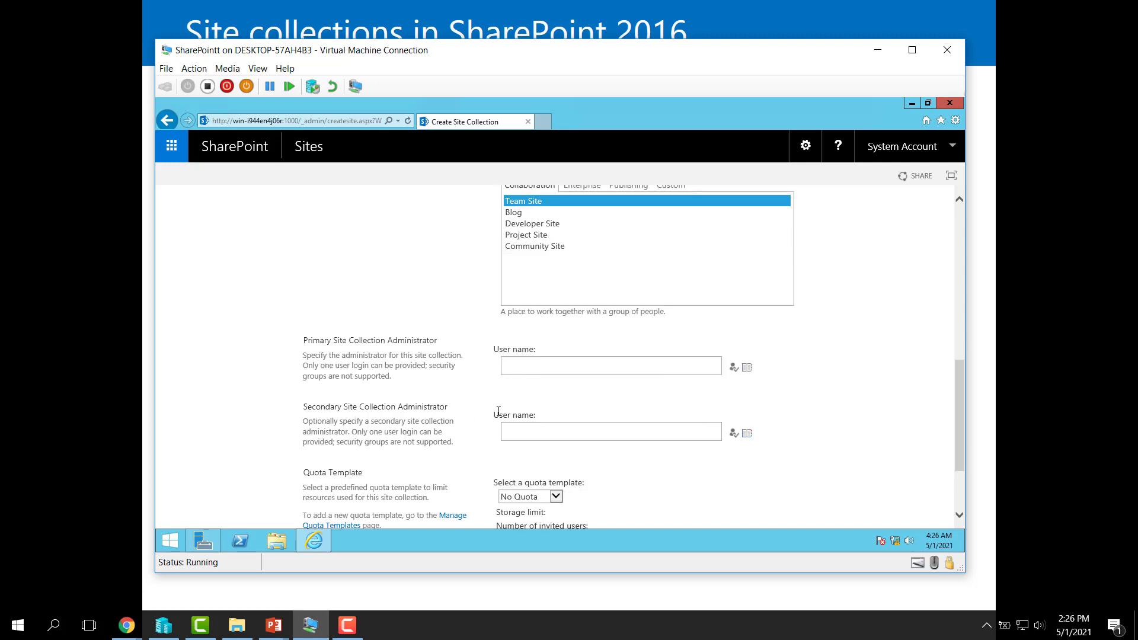
pyautogui.click(563, 370)
pyautogui.write('adm')
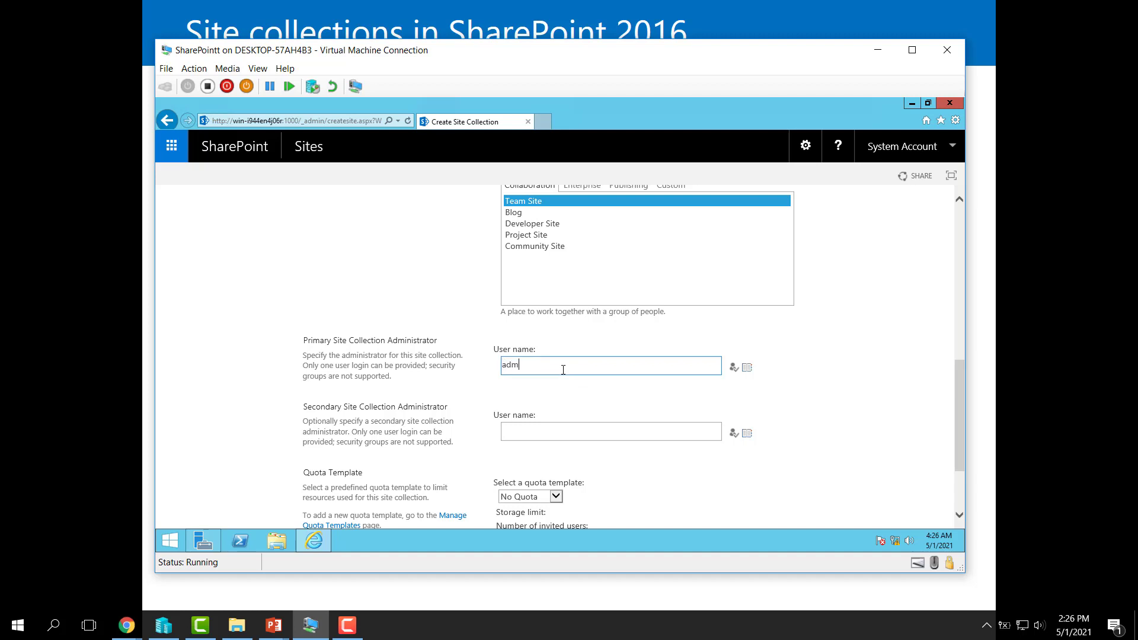
pyautogui.write('inistrator')
pyautogui.click(734, 367)
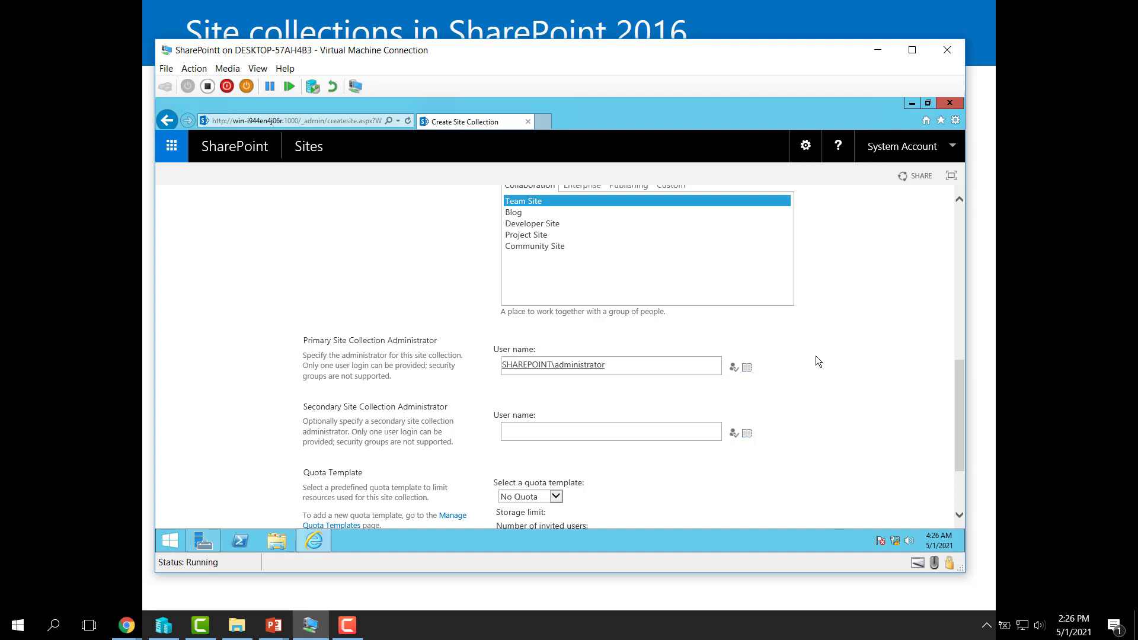
# Create the site collection with No Quota and open the new top-level site's link in a new browser tab
pyautogui.scroll(-2, 818, 361)
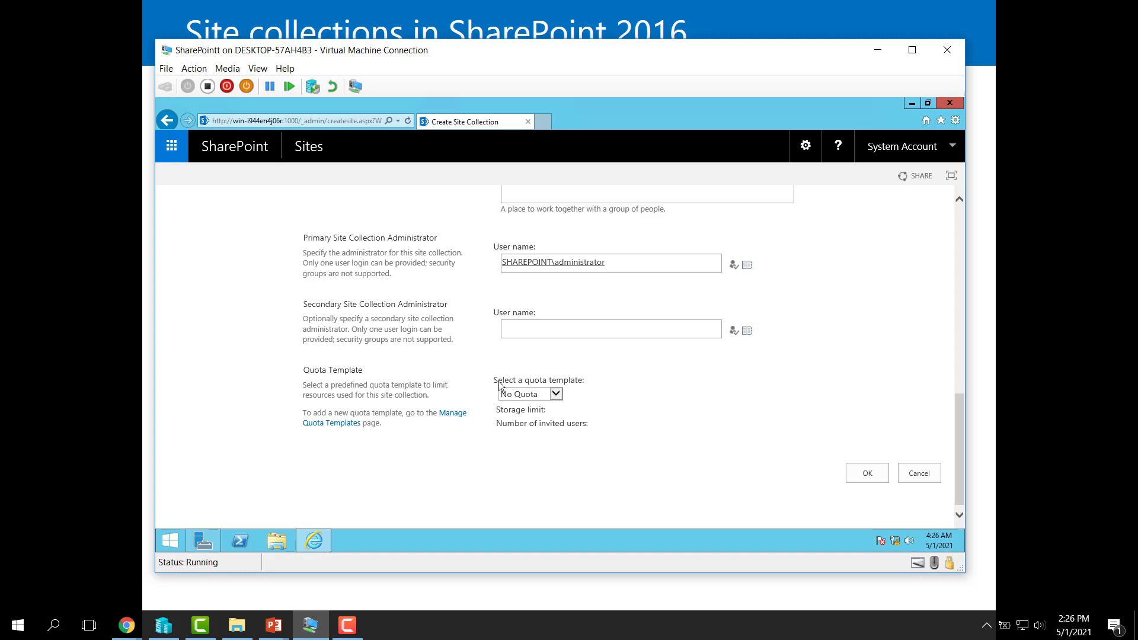
pyautogui.click(863, 476)
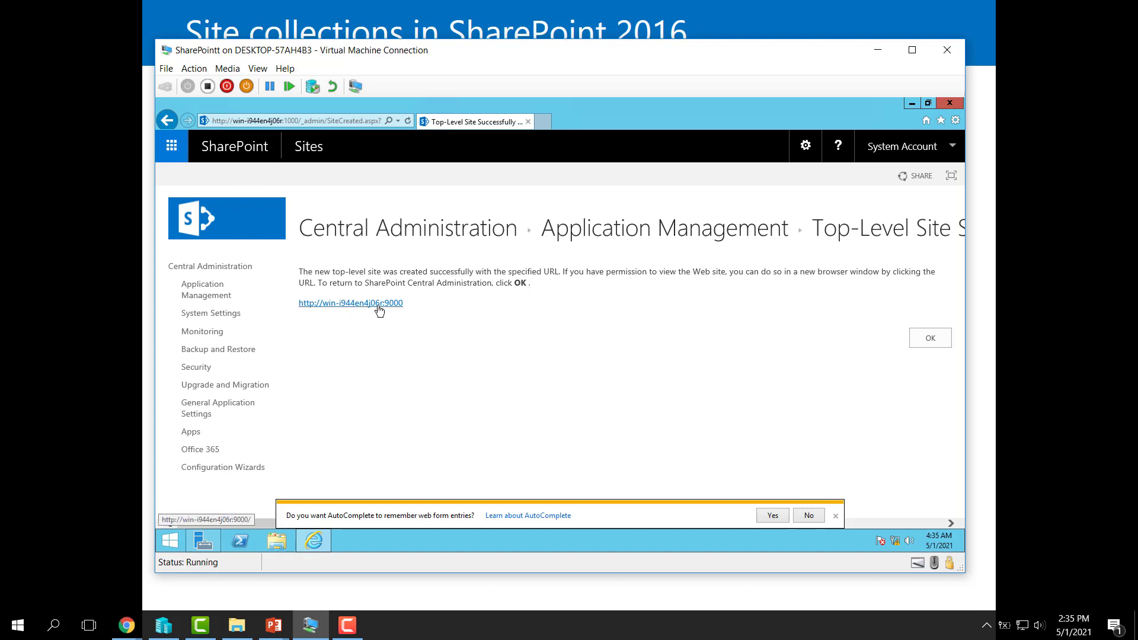
pyautogui.rightClick(379, 309)
pyautogui.click(409, 323)
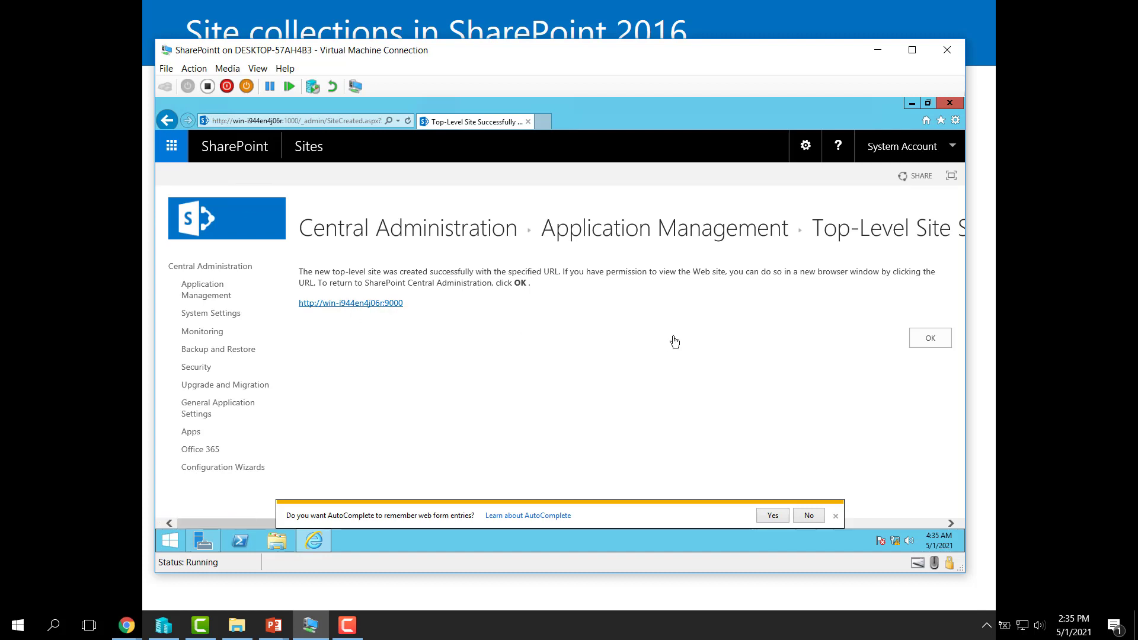
# View all site collections for the Training web application and examine the database name of the root site collection
pyautogui.click(215, 292)
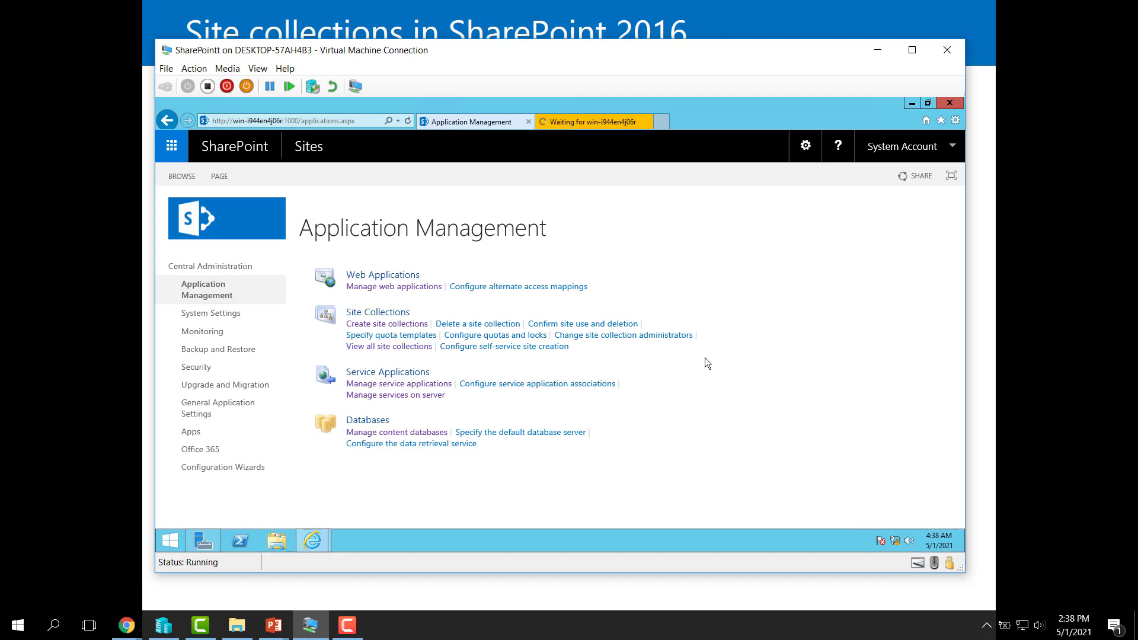
pyautogui.click(387, 347)
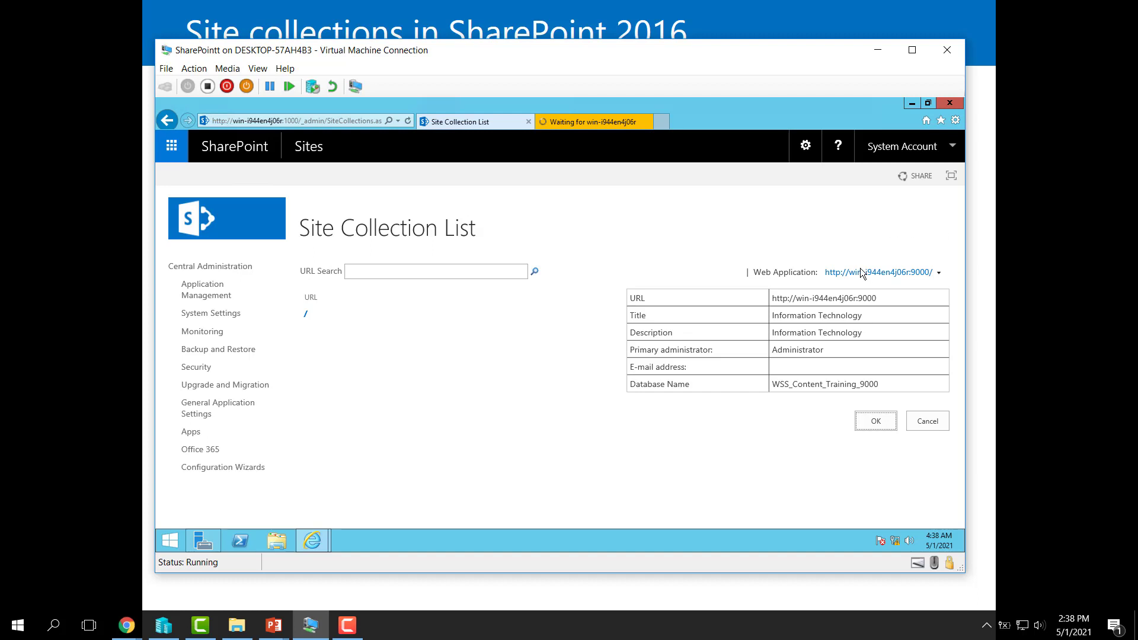
pyautogui.click(900, 275)
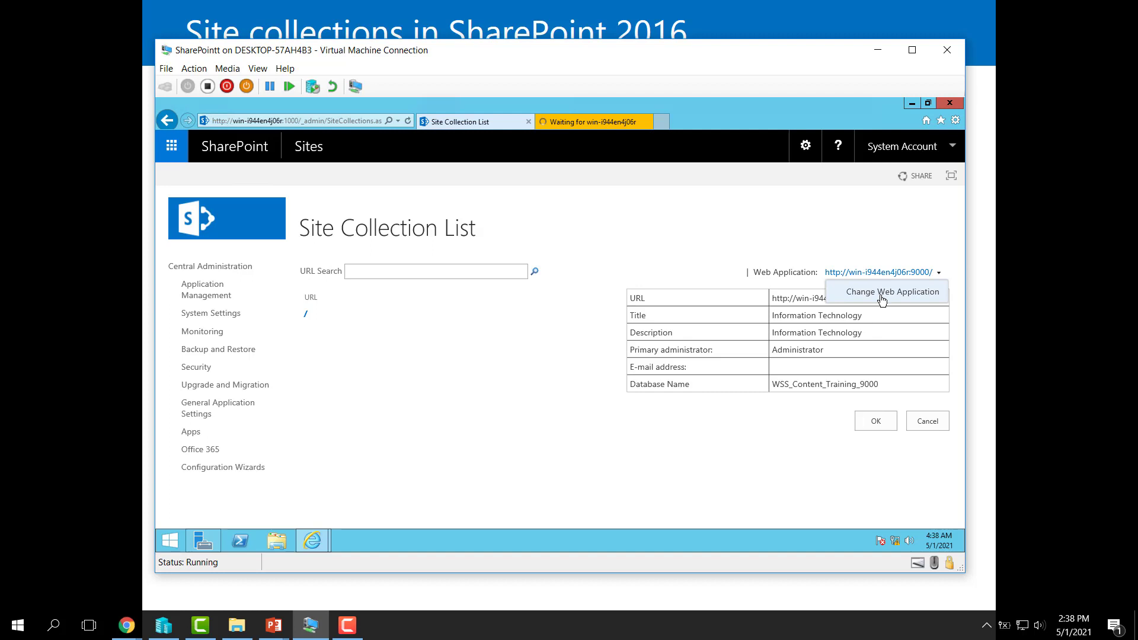
pyautogui.click(881, 293)
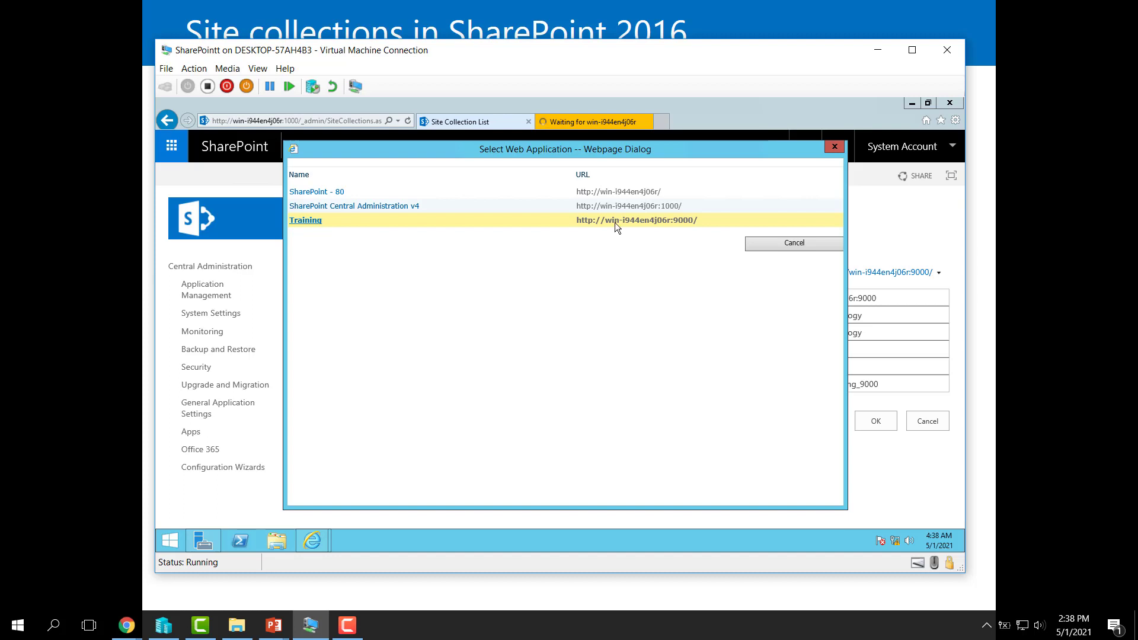
pyautogui.click(319, 224)
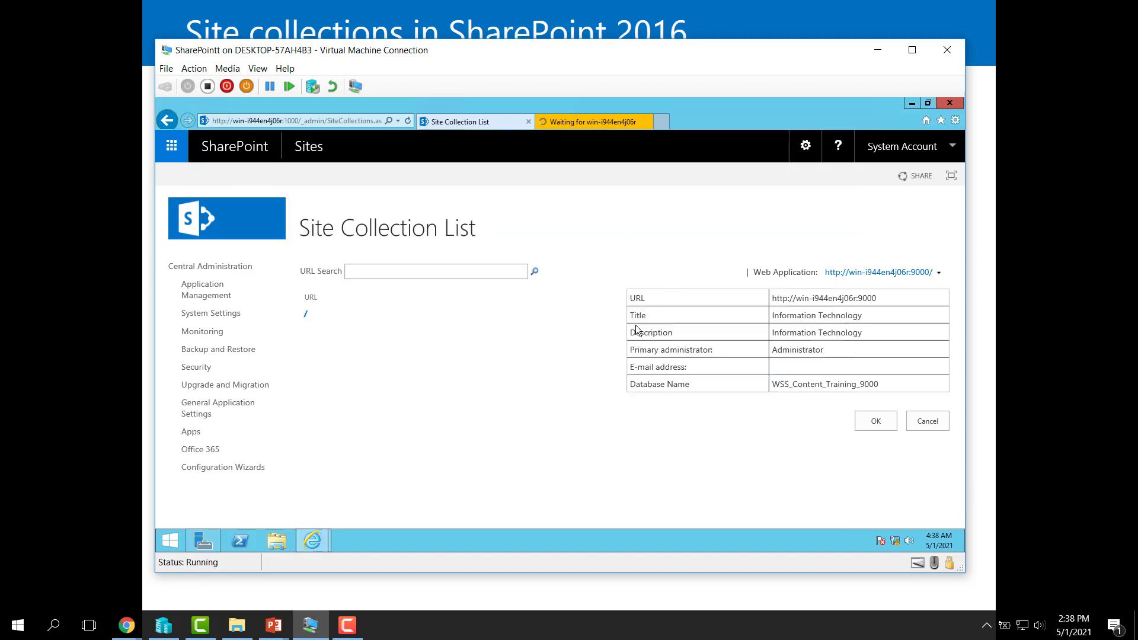
pyautogui.doubleClick(793, 385)
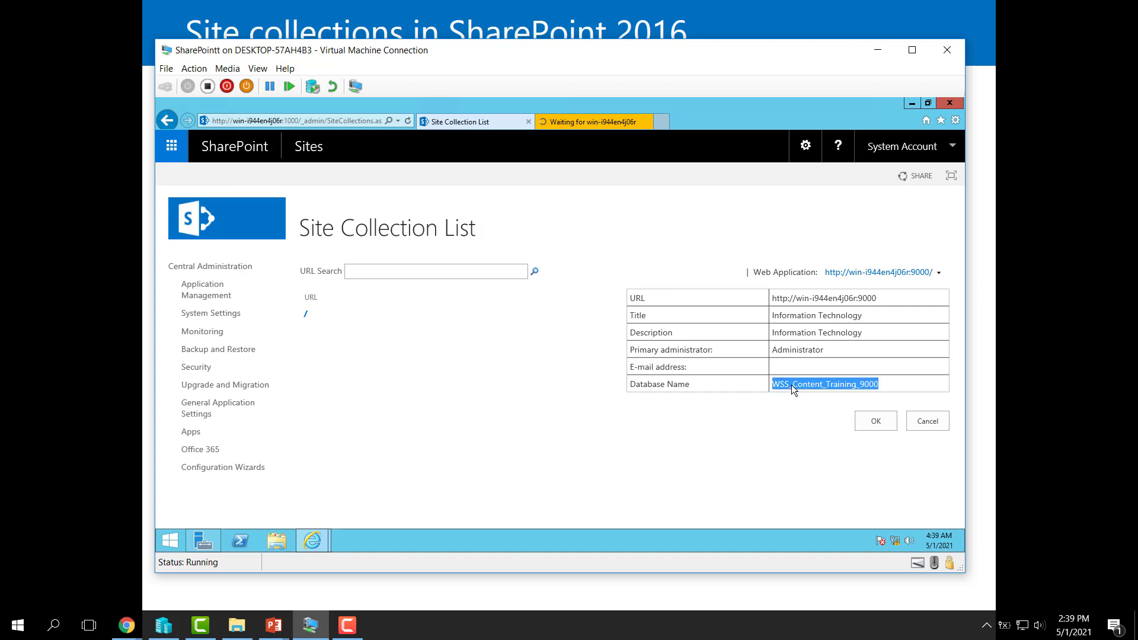